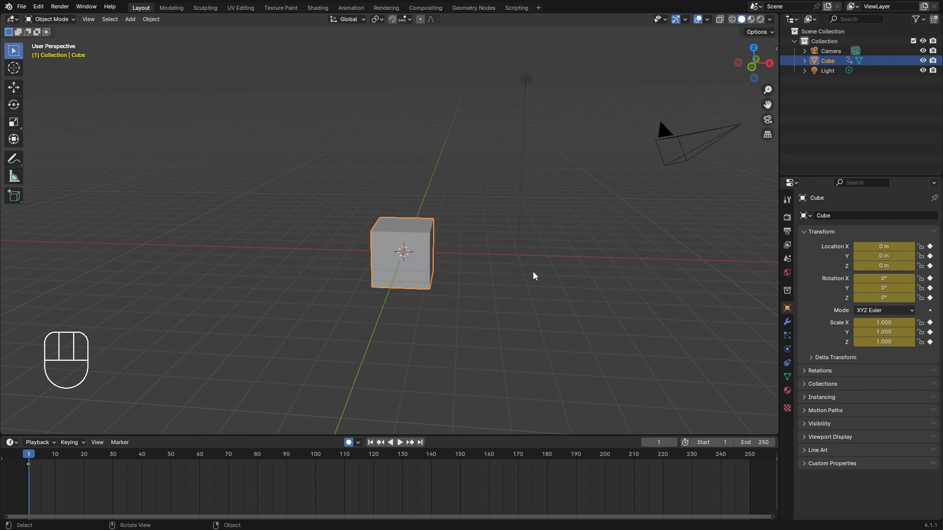
- Display the transform values beside the scene and slide the cube's X location to about -2.83 m at frame 11
key("n")
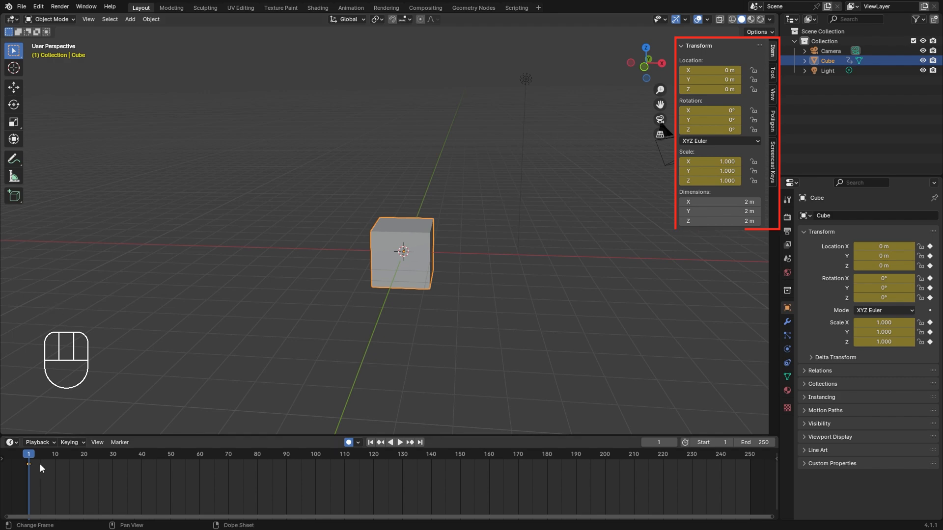
left_click_drag(40, 464, 49, 455)
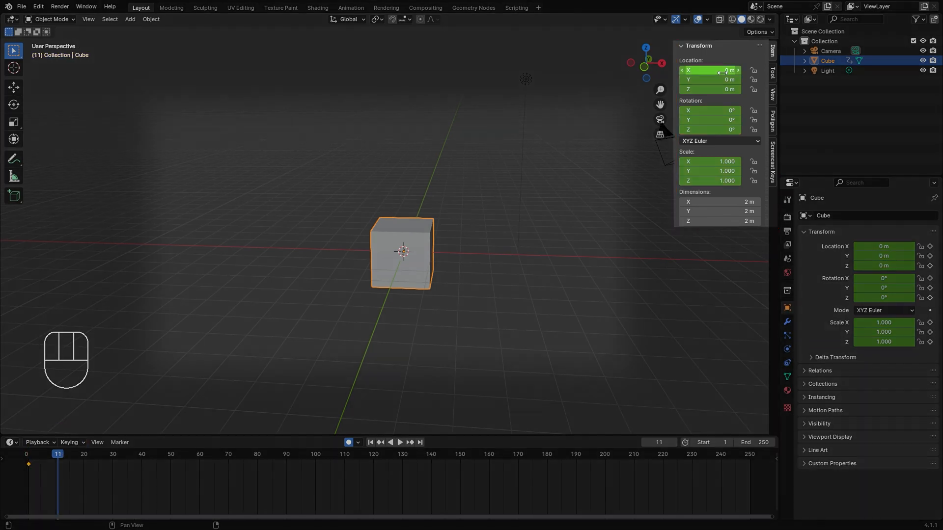
mouse_move(710, 70)
left_mouse_down()
mouse_move(742, 71)
mouse_move(569, 70)
mouse_move(845, 70)
mouse_move(594, 70)
mouse_move(723, 71)
left_mouse_up()
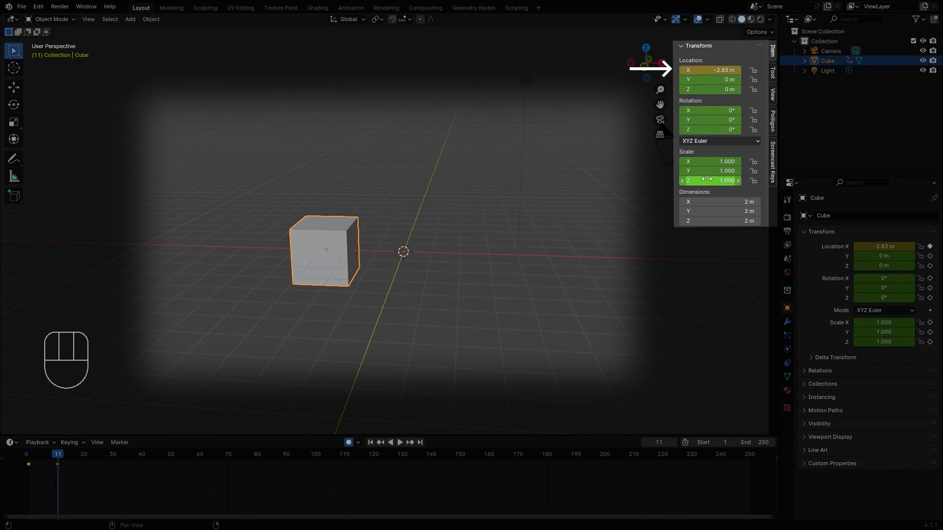
- Set the cube's X location to 2 m, change it to -3 m, and slide Y to about -1.92 m and Z to about 3.55 m
left_click(711, 71)
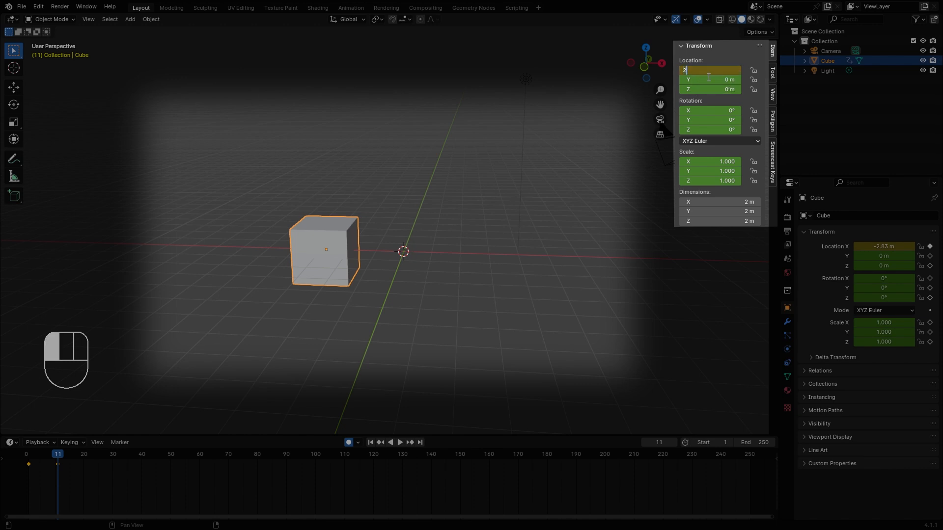
key("Return")
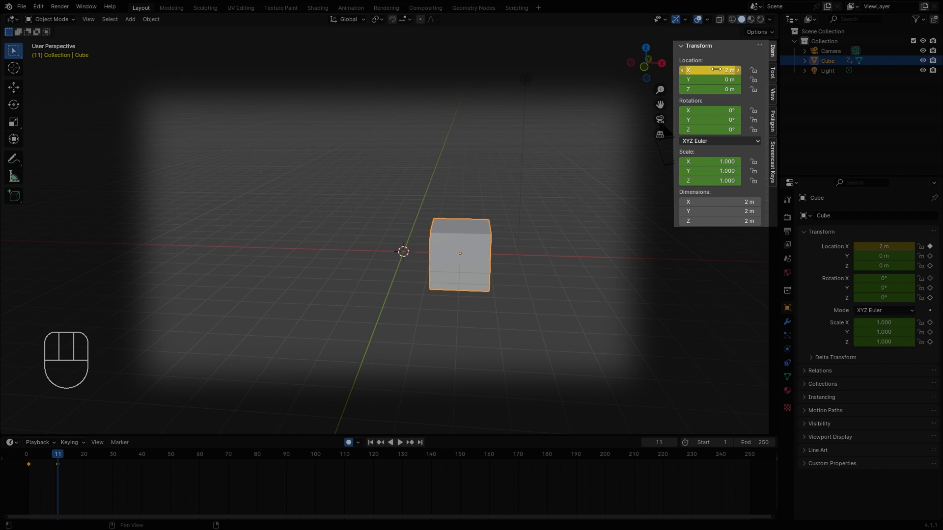
left_click(714, 70)
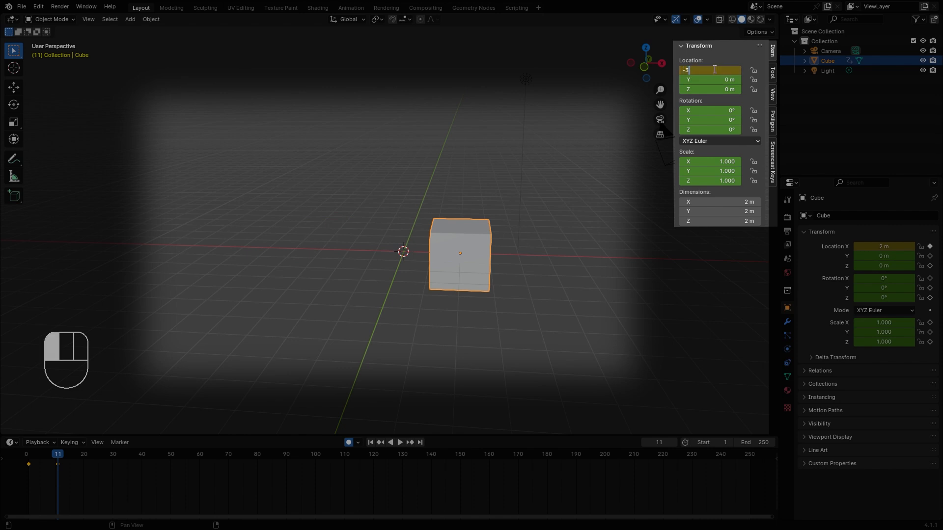
key("Return")
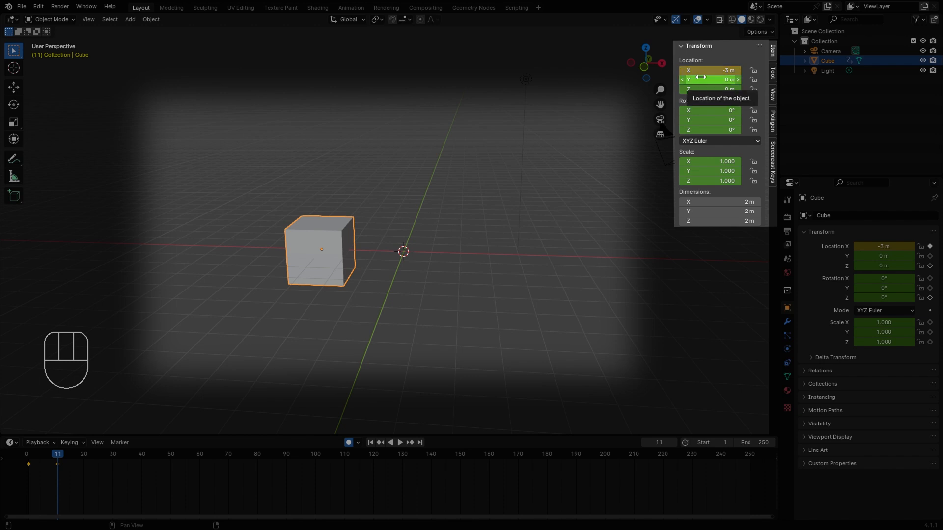
left_click_drag(696, 77, 676, 75)
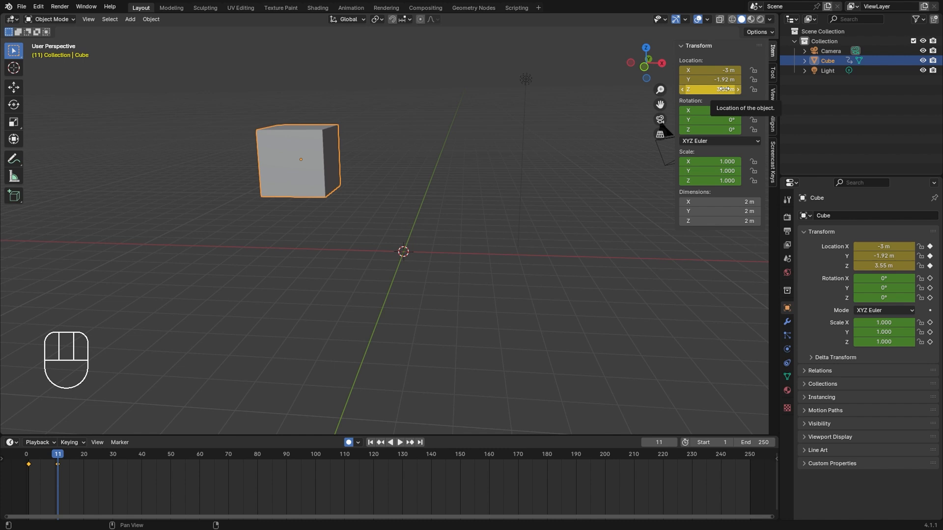
- Move the cube freely to about X -1.26, Y -2.19, Z 1.56 m and keyframe its location, rotation and scale at frame 11
key("g")
key("g")
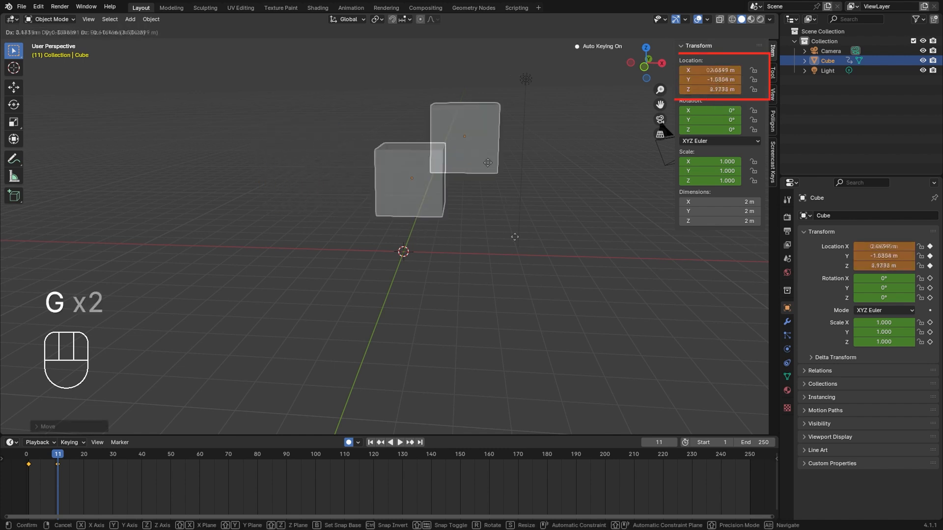
left_click(328, 219)
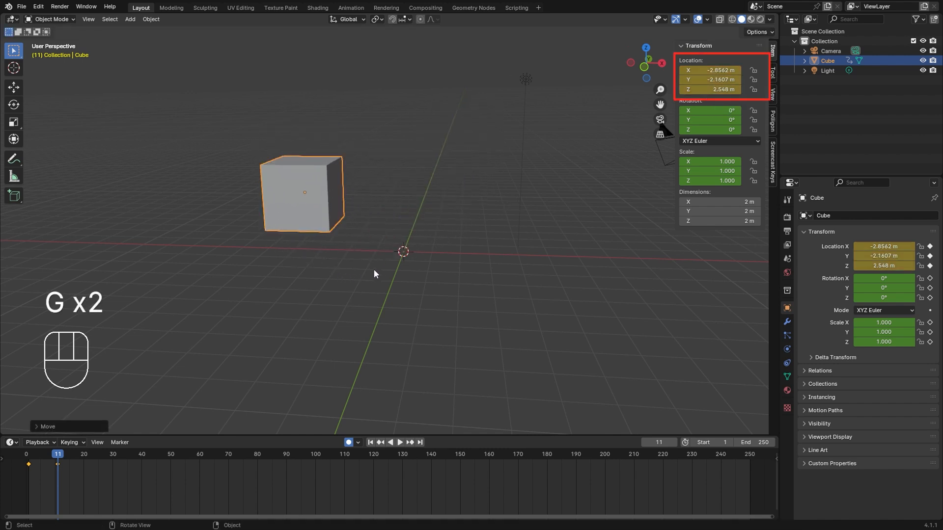
key("g")
left_click(454, 279)
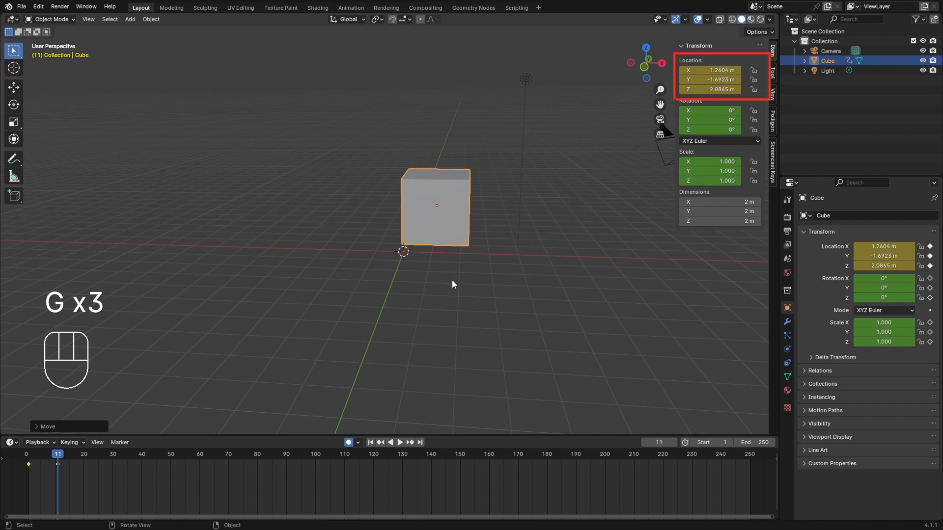
key("ctrl+z")
key("i")
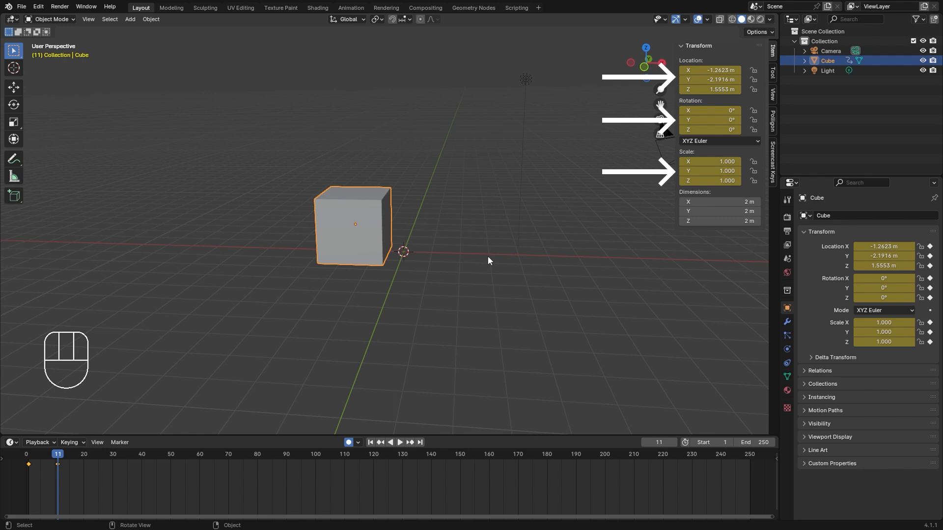
- At frame 20, slide the cube's XYZ rotation to about 110°, 166°, 209° and its XYZ scale to about 2.02, 2.61, 3.42
left_click_drag(698, 114, 776, 120)
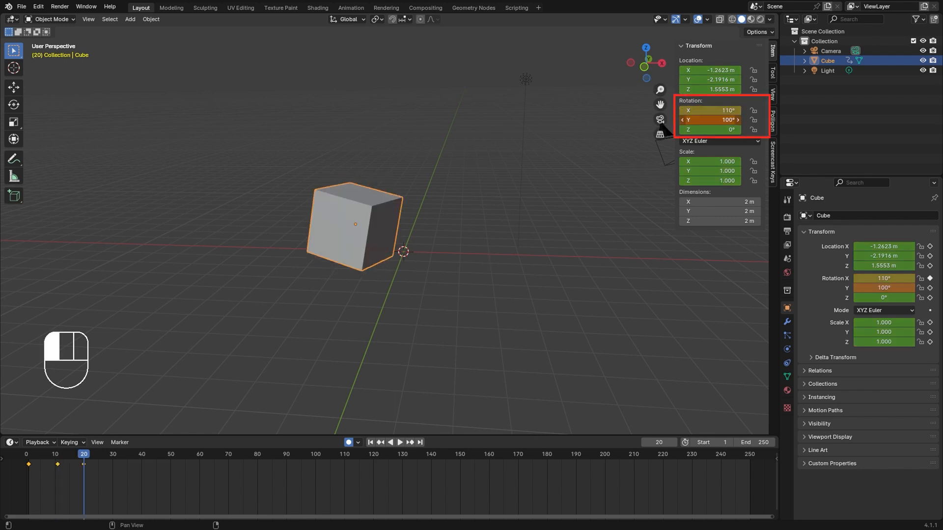
left_click_drag(688, 129, 746, 129)
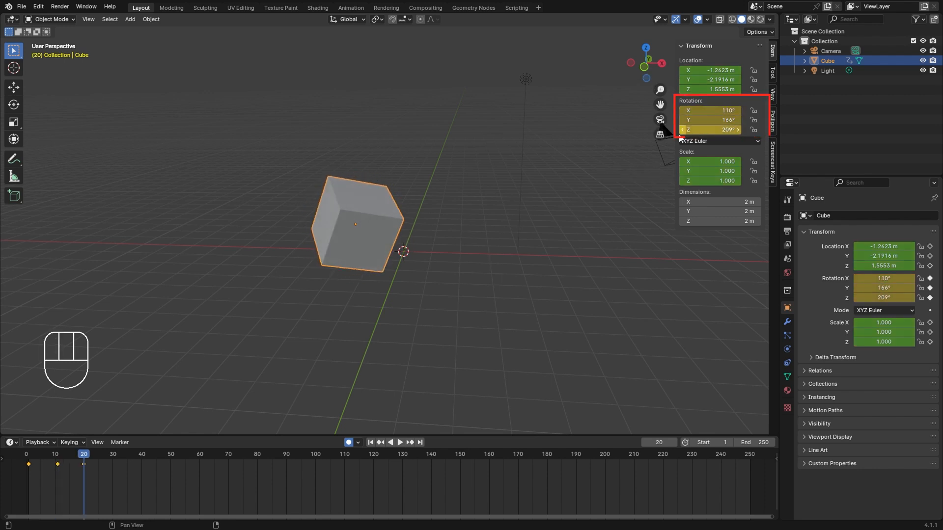
left_click_drag(697, 161, 781, 172)
left_click_drag(694, 182, 786, 181)
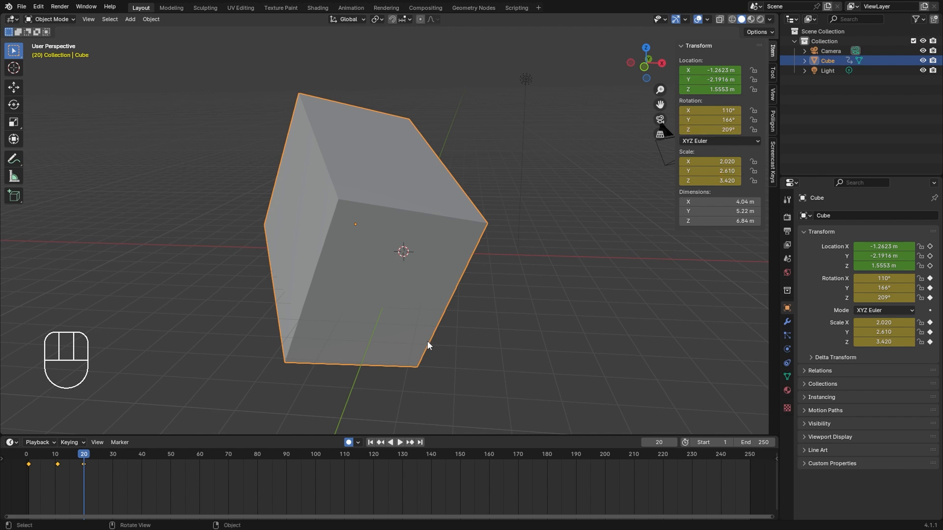
- Clear the cube's rotation, location and scale back to their defaults at frame 20
key("alt+r")
key("alt+g")
key("alt+s")
- Try moving the cube freely and along the global X, Y and Z axes in turn, and cancel the move
key("g")
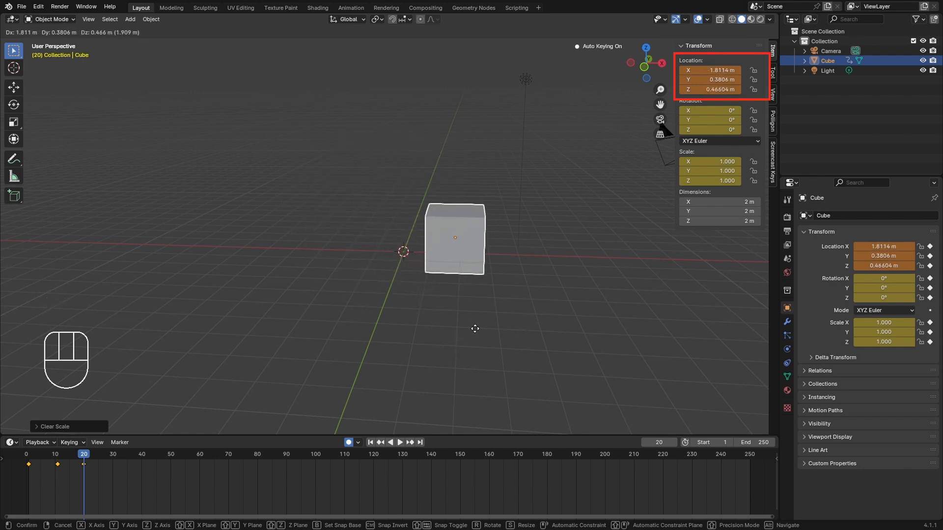
key("x")
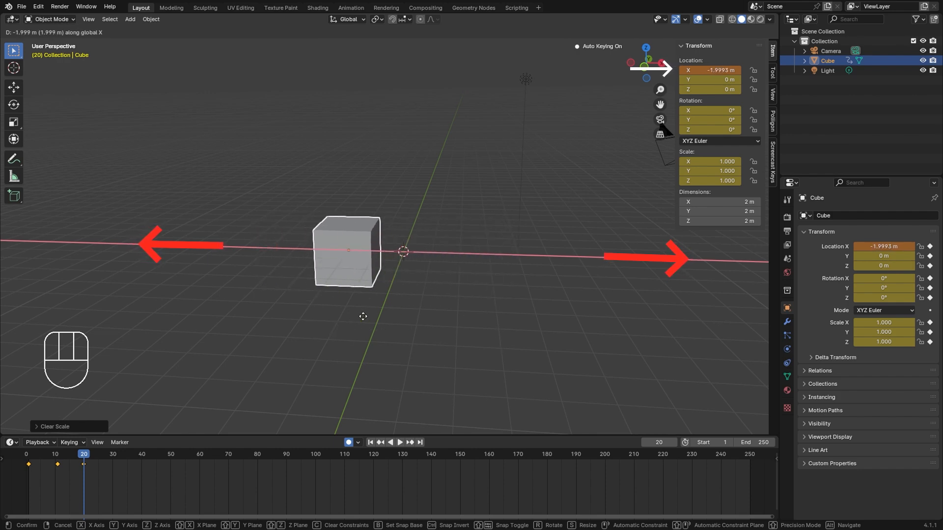
key("y")
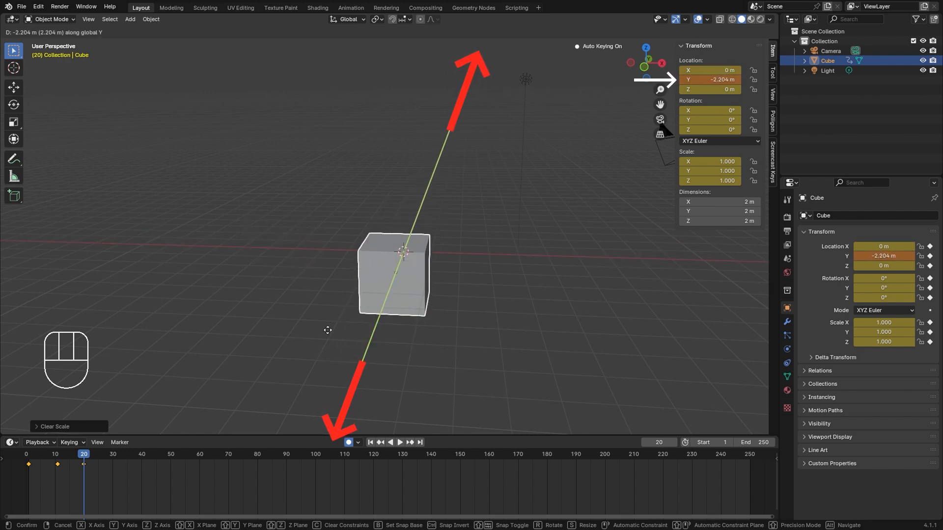
key("z")
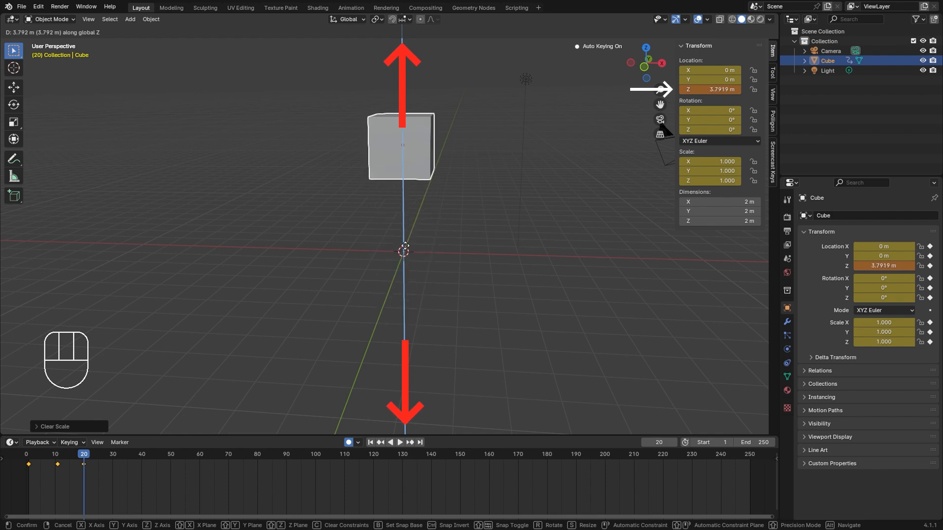
right_click(419, 267)
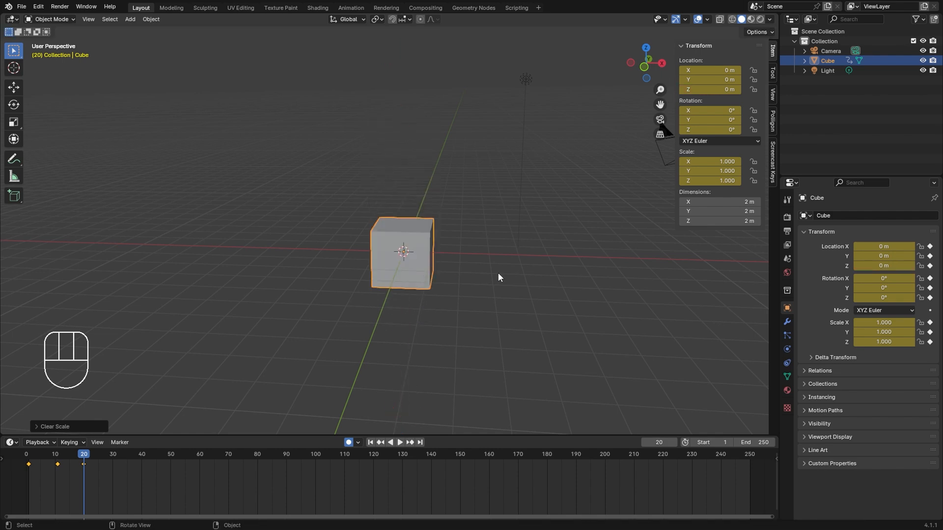
- Try rotating the cube freely, about the global X axis and about the global Z axis, cancelling the rotations
key("r")
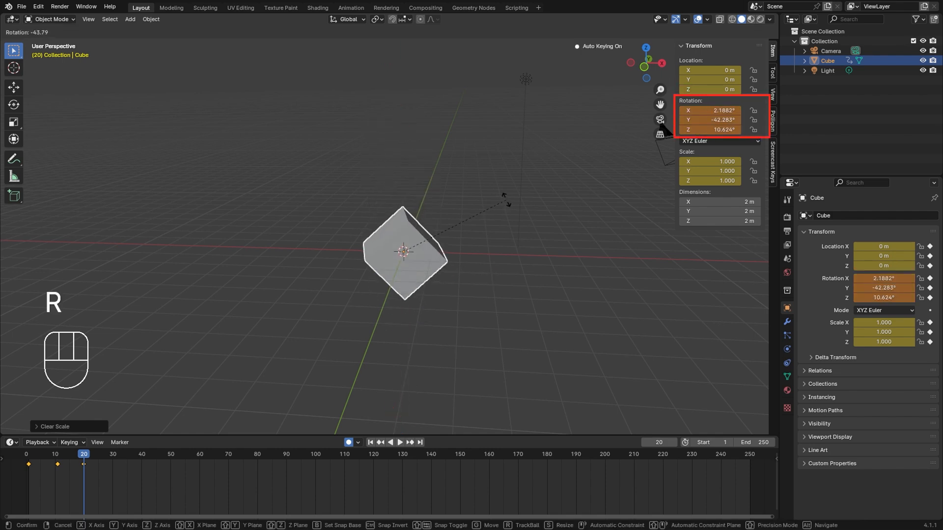
key("x")
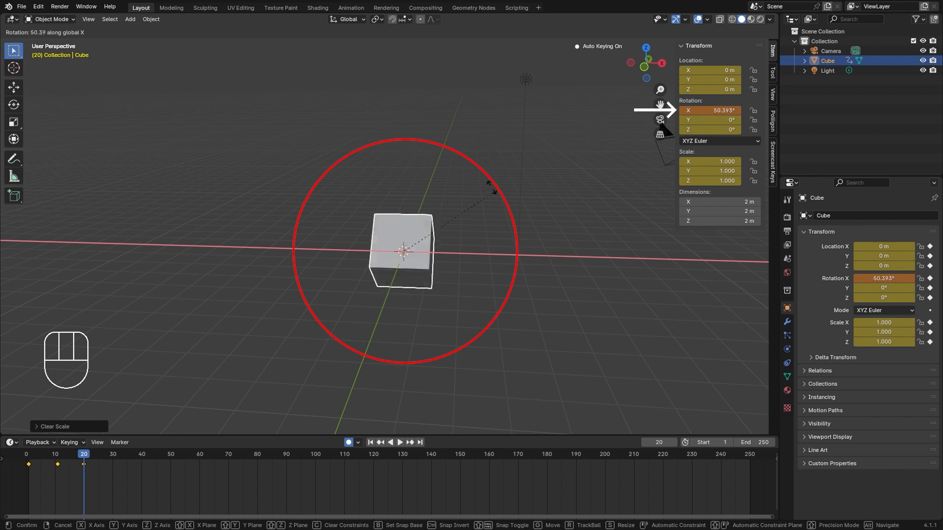
right_click(594, 316)
middle_click_drag(594, 316, 482, 361)
key("r")
key("z")
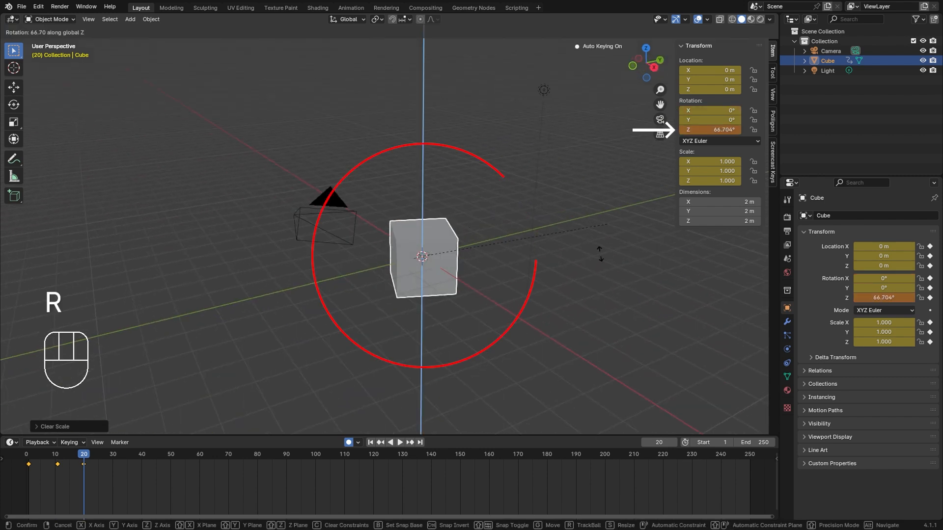
right_click(317, 397)
- Try scaling the cube along the global Y, X and Z axes separately, cancelling each scale
middle_click_drag(440, 315, 516, 295)
key("s")
key("y")
right_click(175, 324)
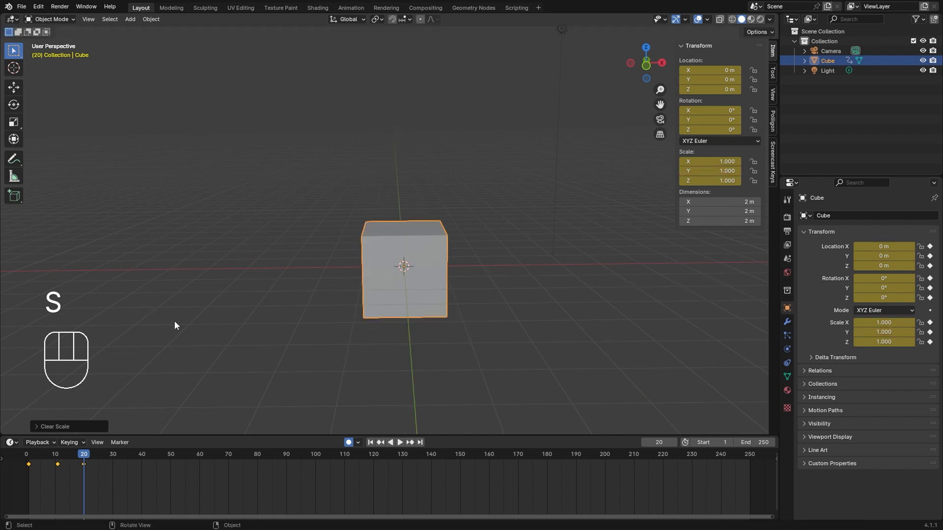
key("s")
key("x")
right_click(529, 275)
key("s")
key("z")
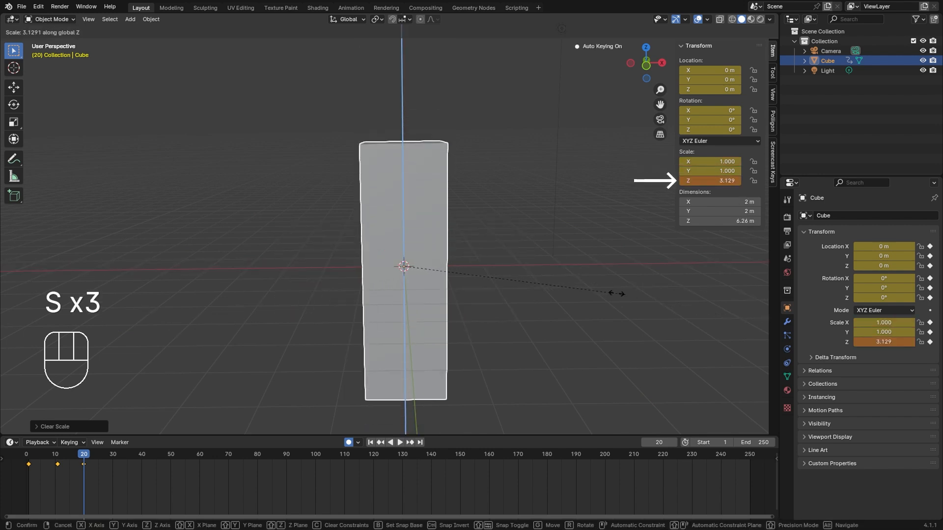
right_click(607, 292)
- Try moving the cube with the global Z, Y and X axes locked in turn, and cancel the move
middle_click_drag(576, 289, 548, 308)
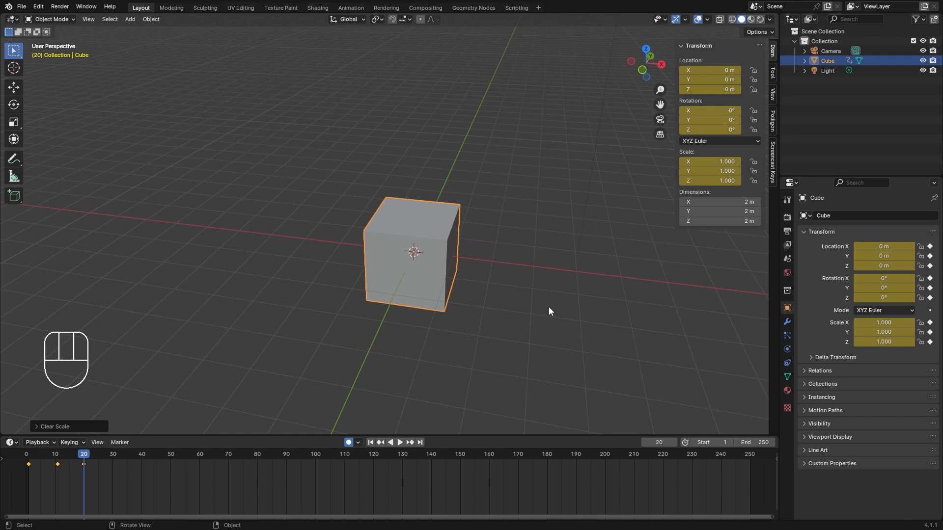
key("g")
key("shift+z")
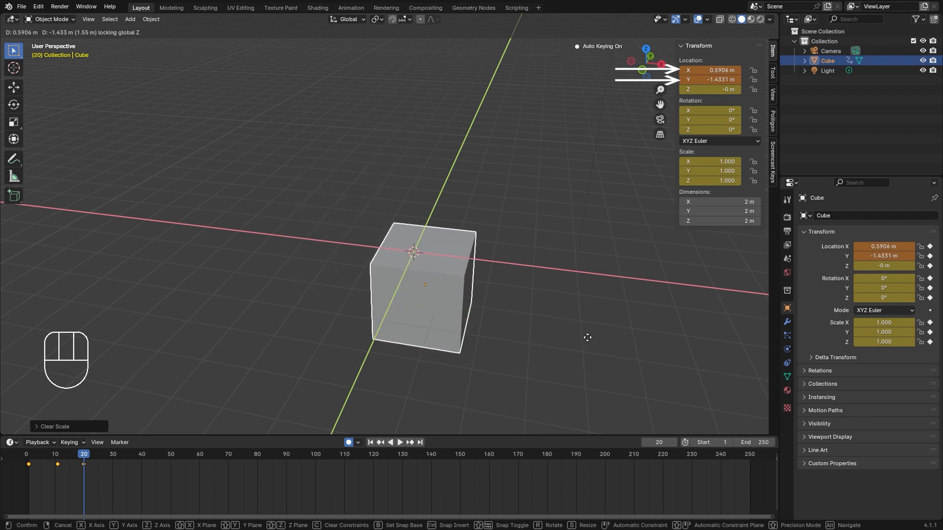
key("shift")
key("shift+y")
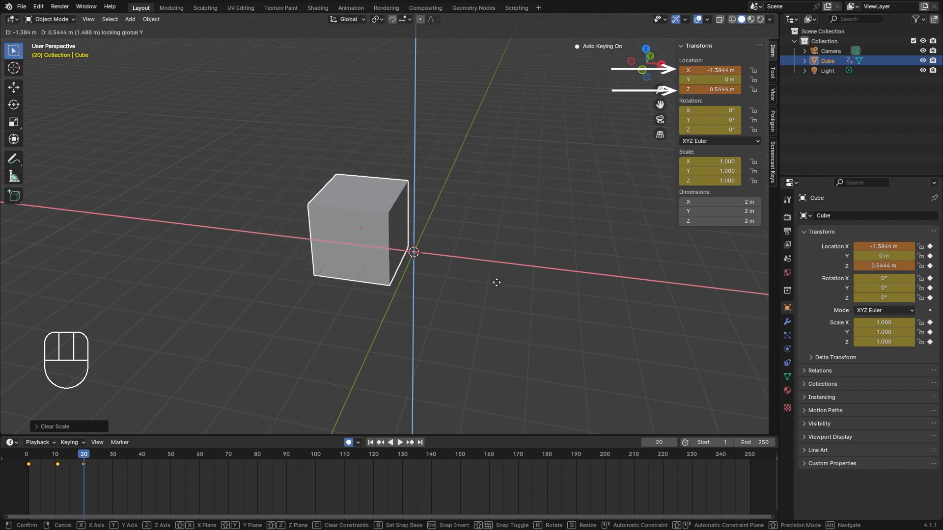
key("shift+x")
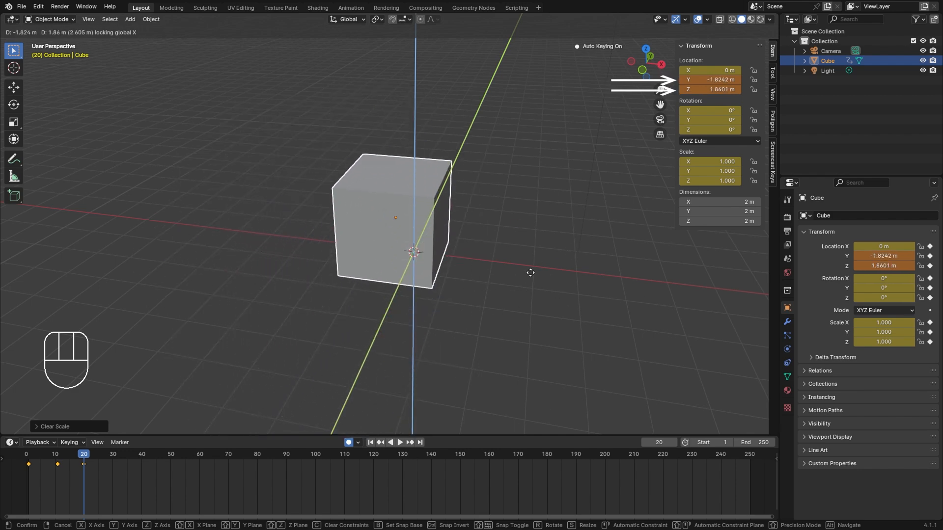
key("Escape")
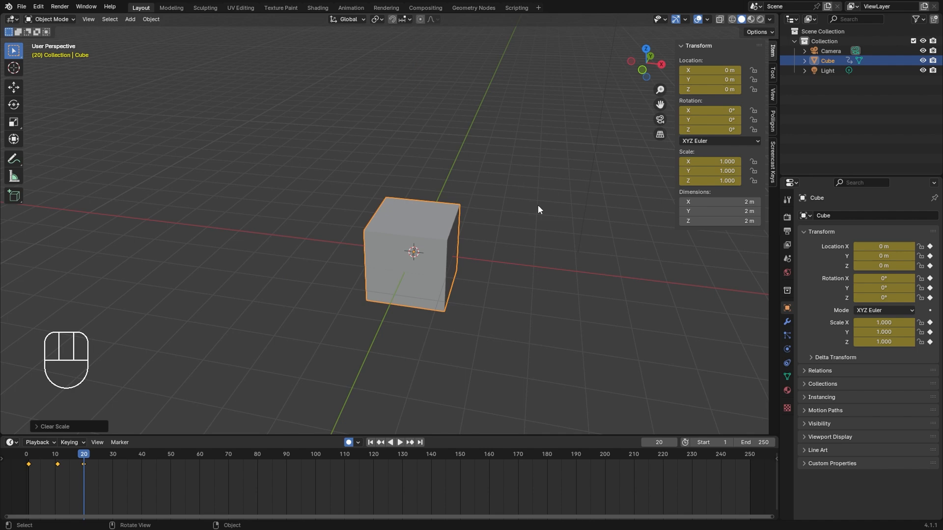
- Try rotating the cube freely about the view axis from three different viewing angles, cancelling each rotation
key("r")
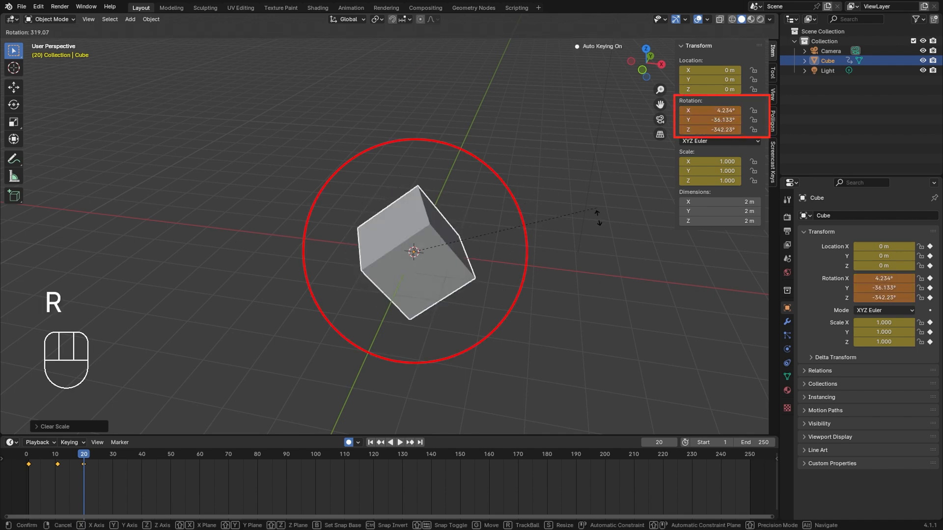
key("Escape")
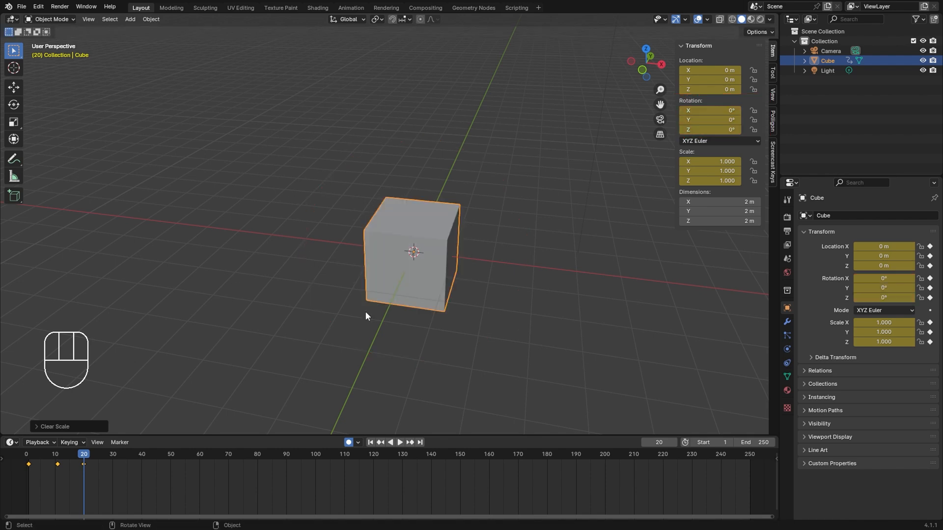
middle_click_drag(364, 314, 535, 273)
key("r")
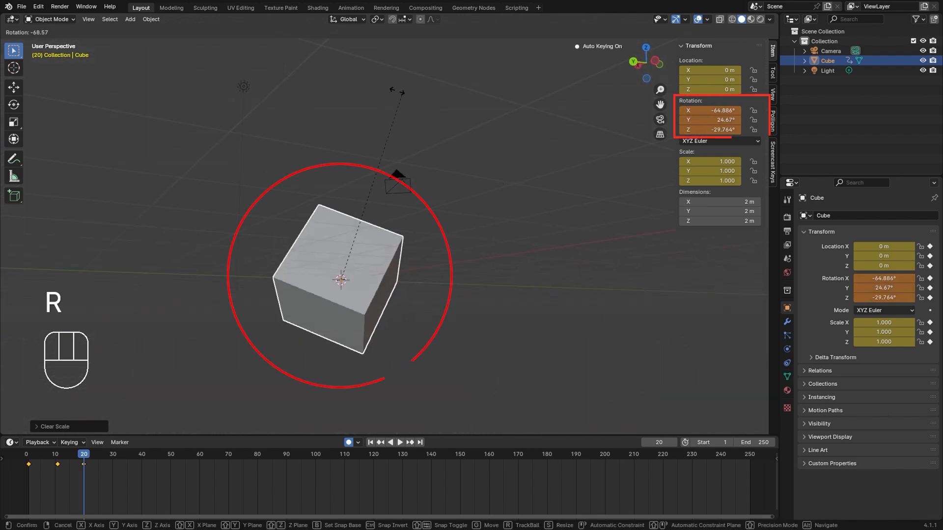
right_click(428, 208)
middle_click_drag(429, 207, 493, 346)
key("r")
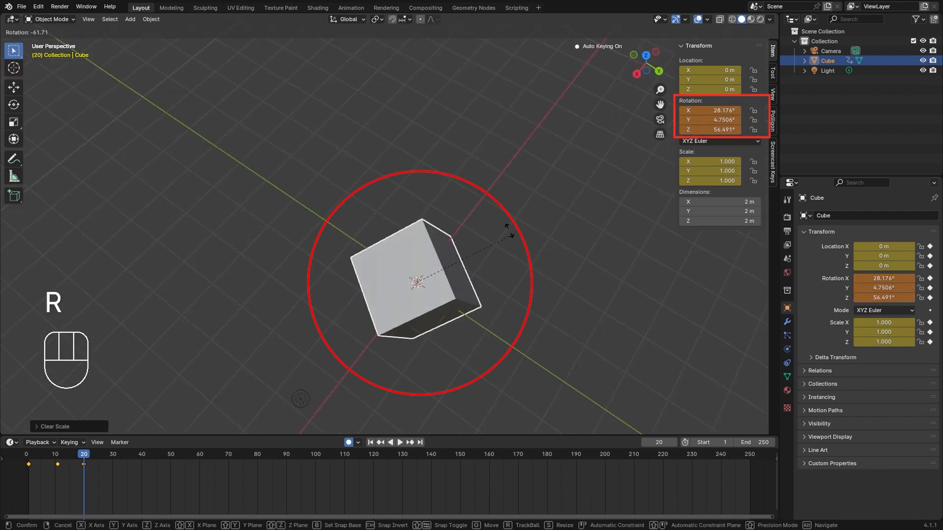
right_click(431, 169)
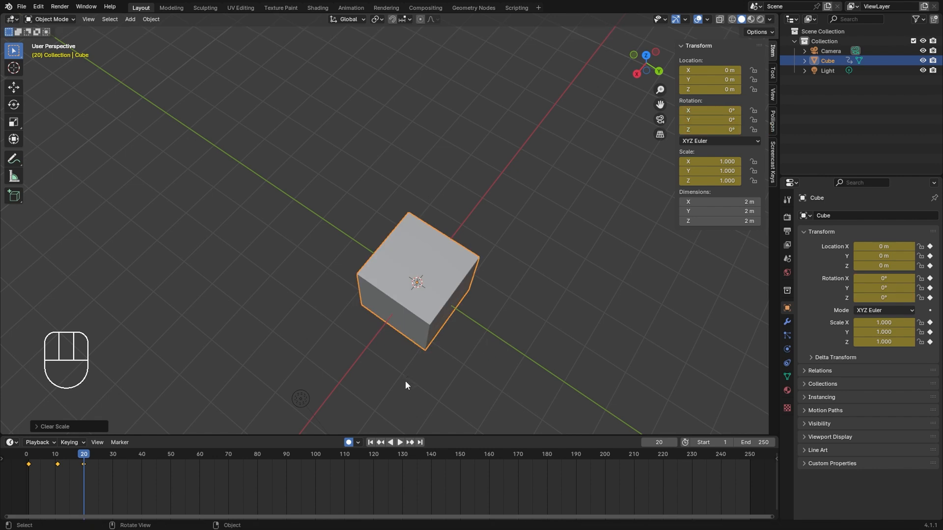
- Try rotating the cube freely on all axes with trackball rotation, and cancel the rotation
key("r")
key("r")
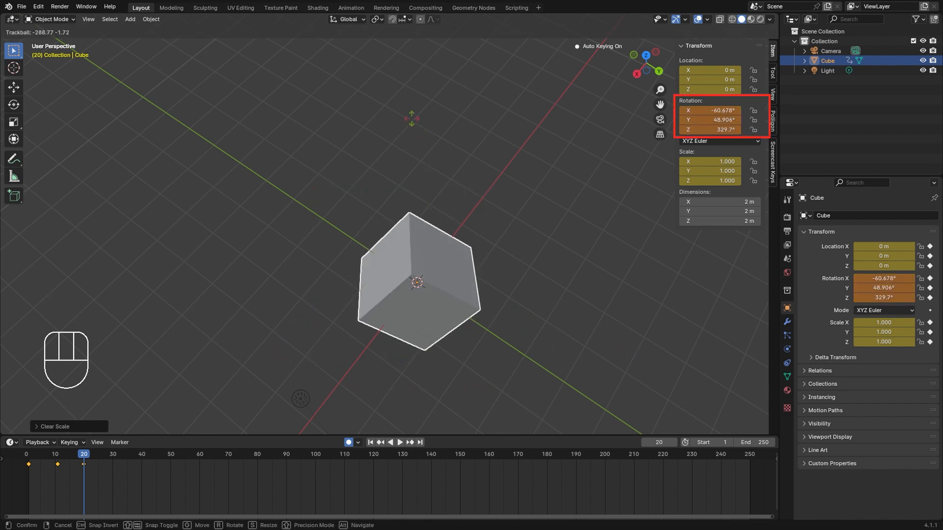
key("Escape")
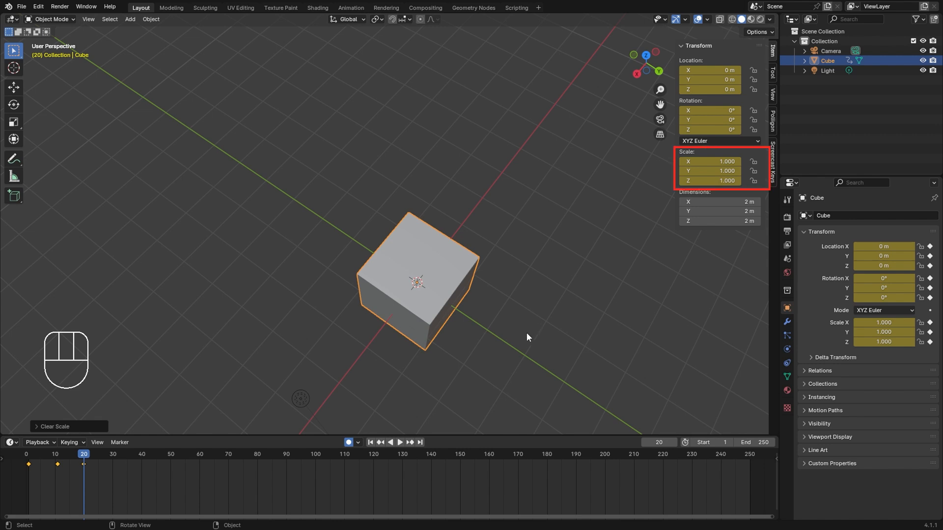
- Try scaling the cube along the global X, Z and Y axes in turn
key("s")
key("x")
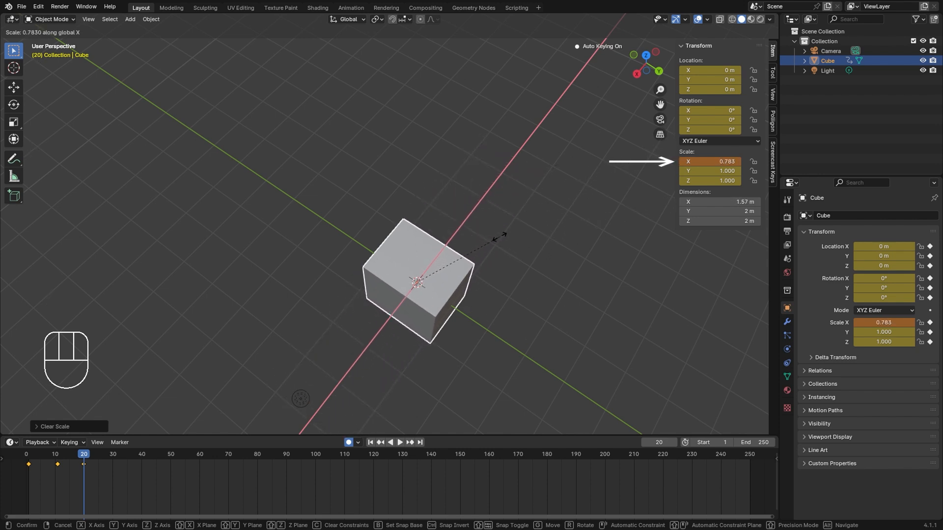
key("z")
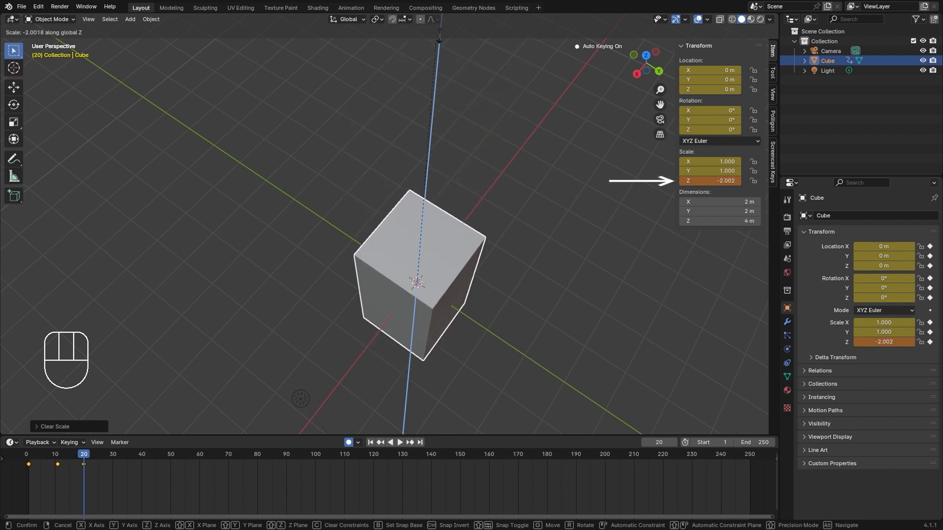
key("y")
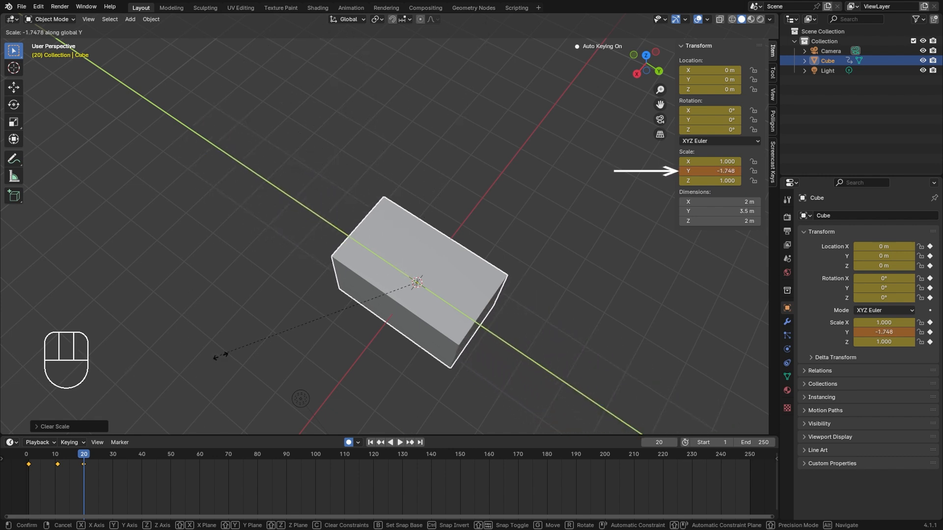
key("Escape")
key("s")
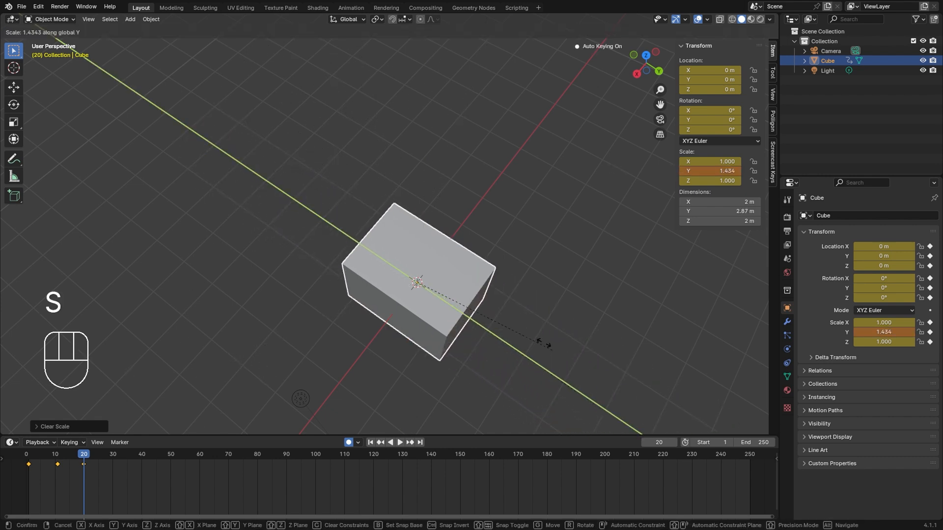